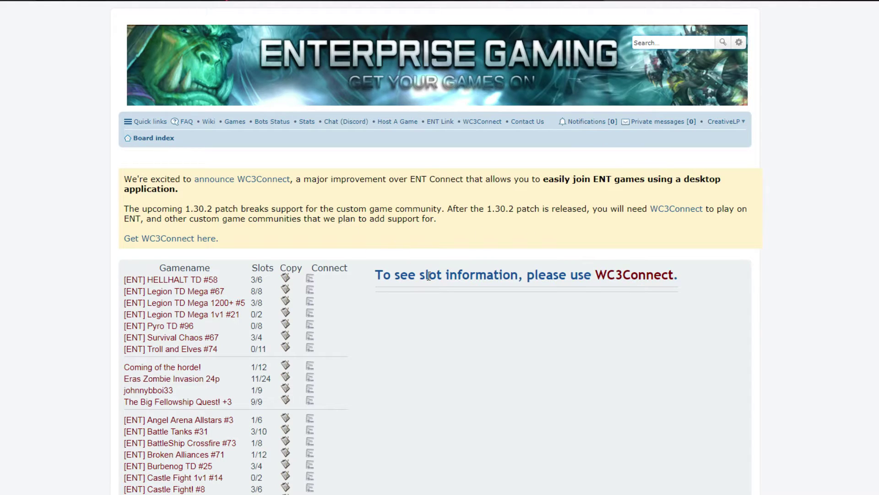
- Scroll through the Enterprise Gaming ENT game list, then return to the desktop with the wc3connect file
drag(561, 280, 478, 277)
click(478, 277)
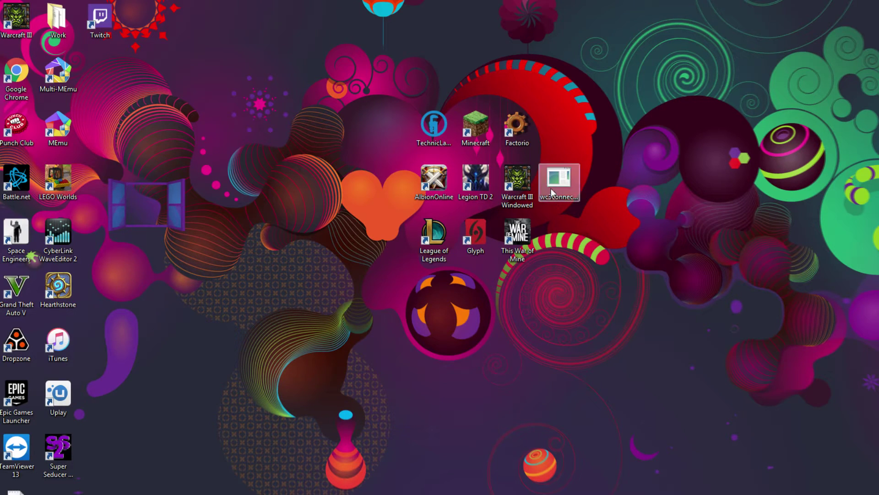
- Launch WC3Connect and log in with the forum account username and password
double_click(552, 189)
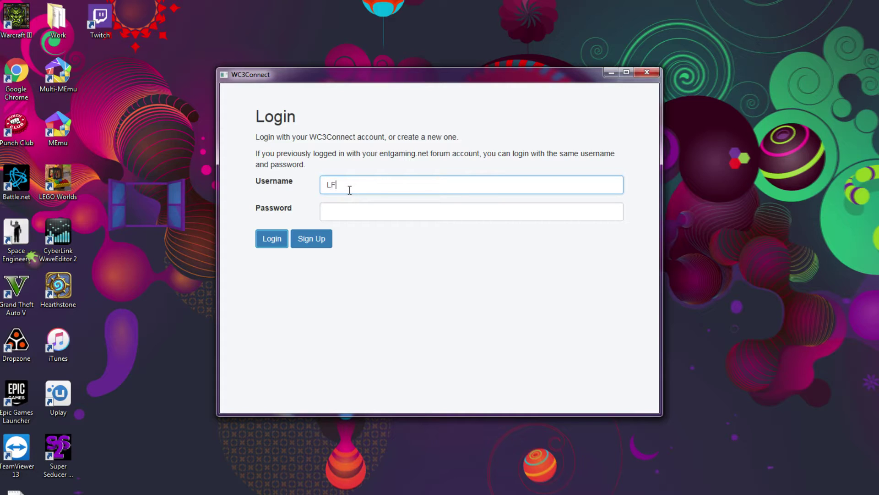
key(Tab)
text(••••)
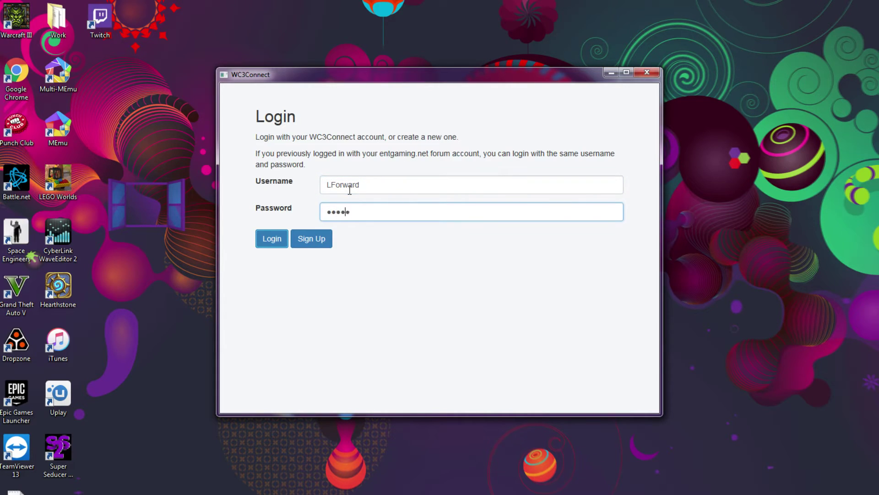
text(•)
click(275, 239)
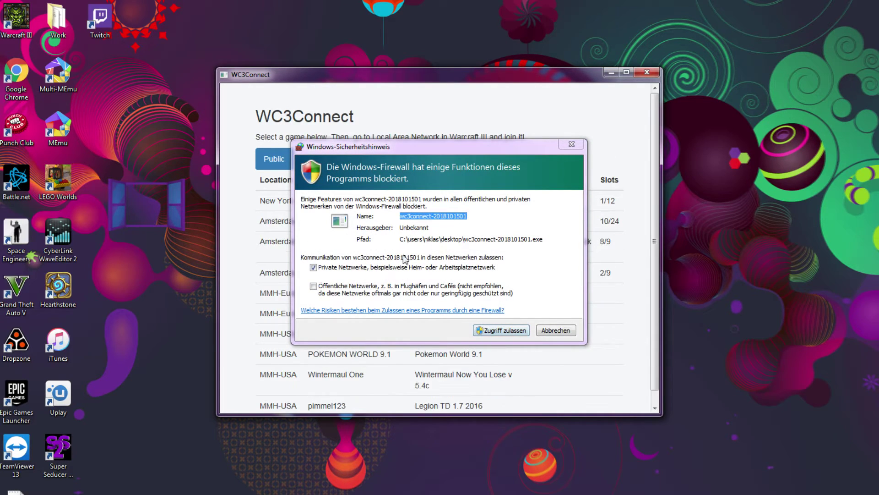
- Allow WC3Connect through the Windows firewall and browse the ENT Autohost, Others and public game lists
click(503, 330)
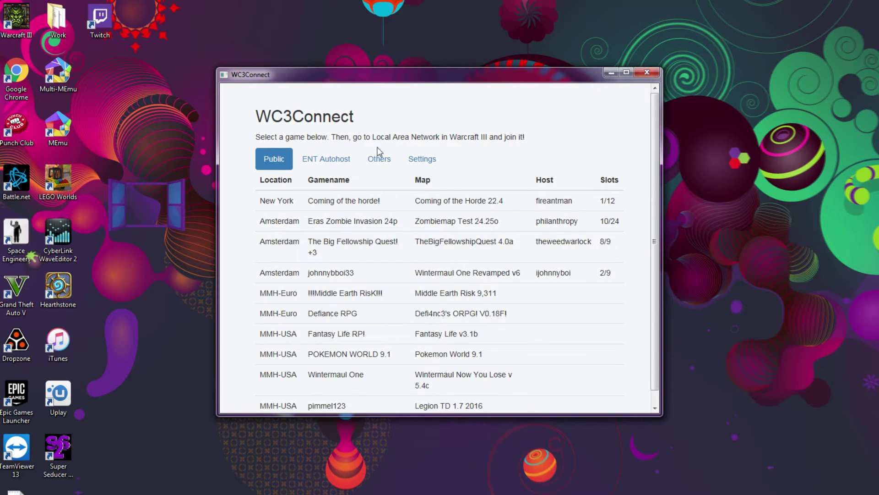
click(337, 163)
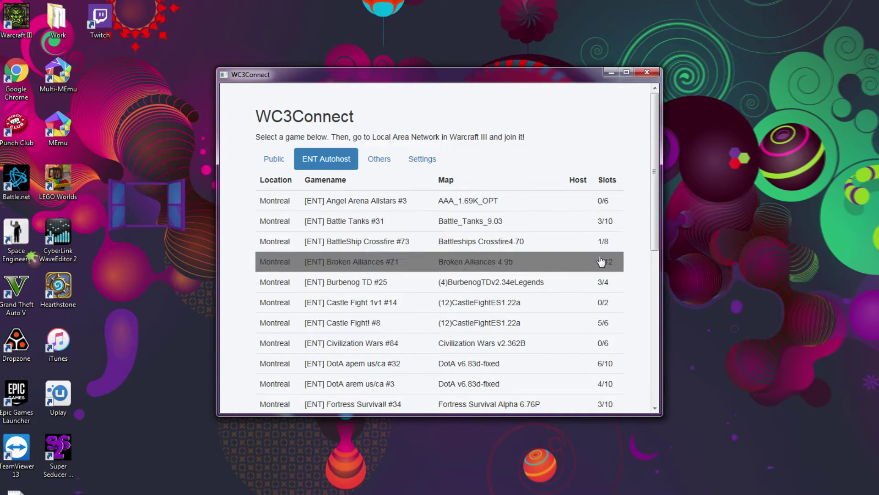
mouse_move(654, 190)
mouse_down()
mouse_move(657, 297)
mouse_move(655, 183)
mouse_up()
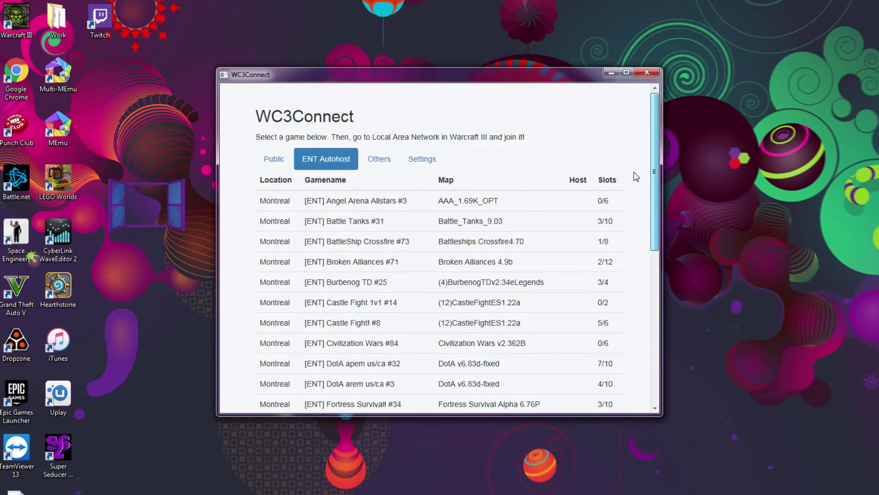
click(379, 159)
click(279, 160)
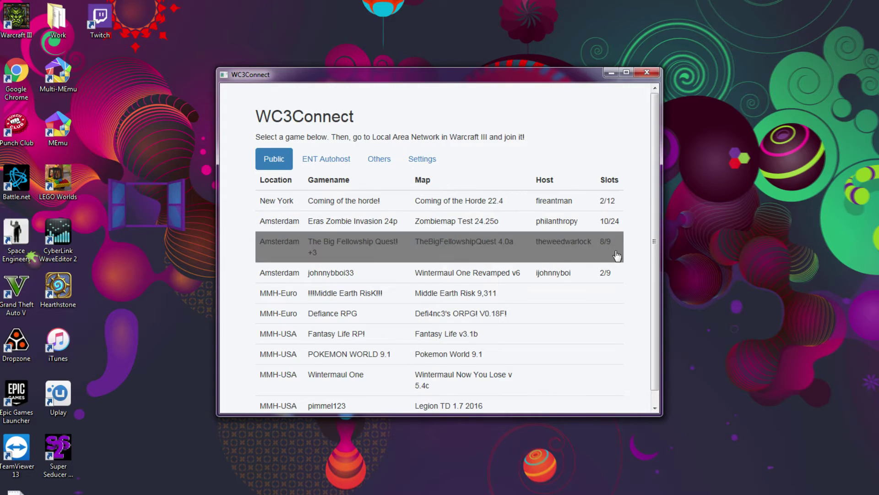
scroll(458, 256, down, 1)
- Leave the ENT Autohost list showing, minimize WC3Connect, and start Warcraft III in windowed mode
click(337, 151)
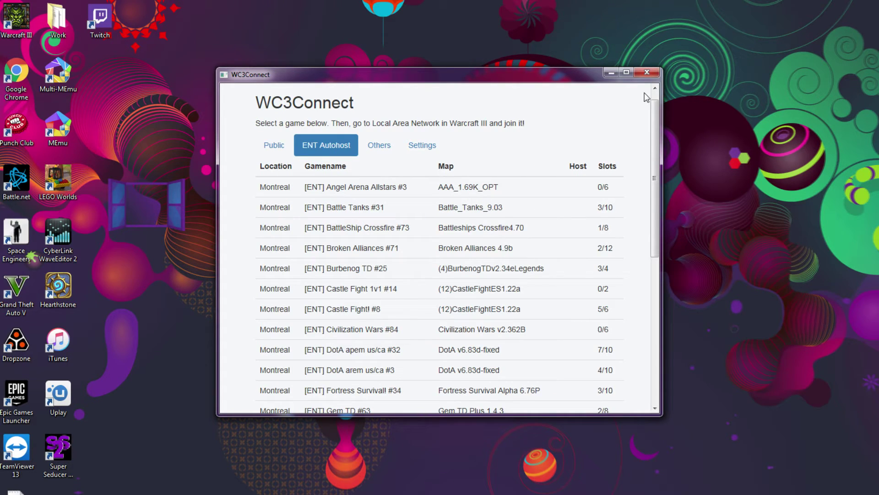
click(611, 73)
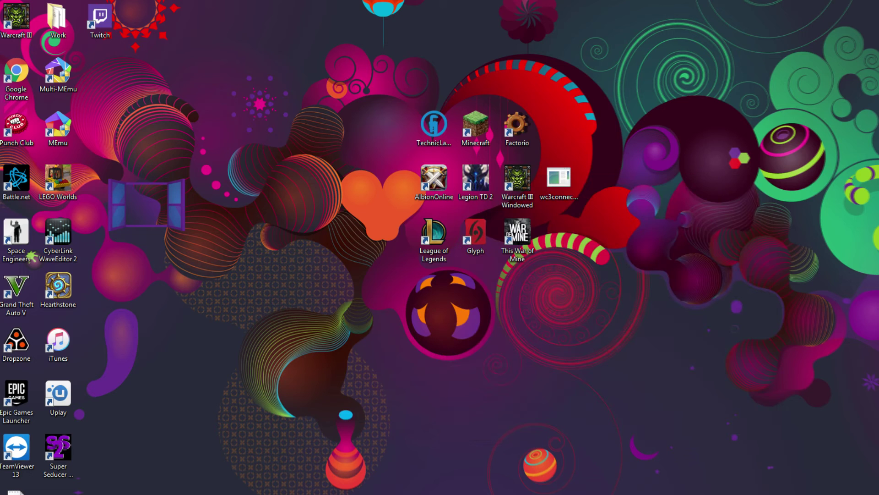
double_click(527, 185)
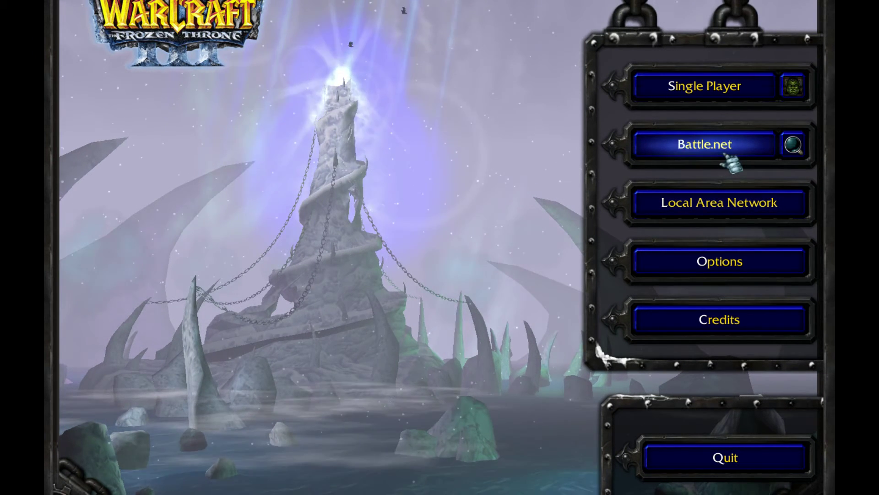
- Open Warcraft III's Local Area Network screen and pick Angel Arena Allstars #3 in WC3Connect
click(703, 209)
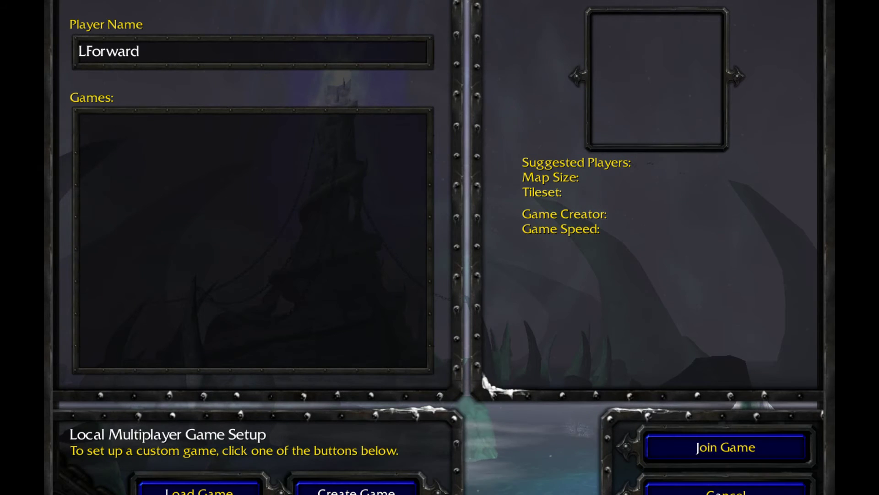
key(alt+Tab)
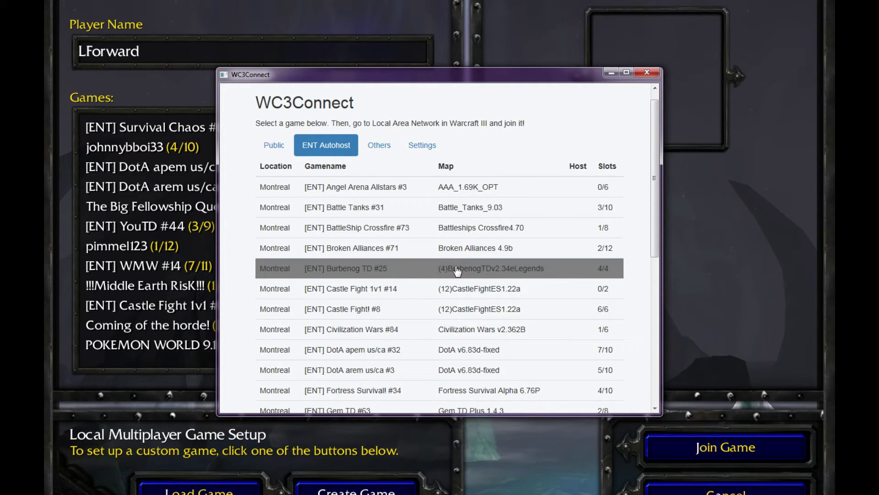
mouse_move(653, 164)
mouse_down()
mouse_move(652, 229)
mouse_move(651, 166)
mouse_move(645, 172)
mouse_up()
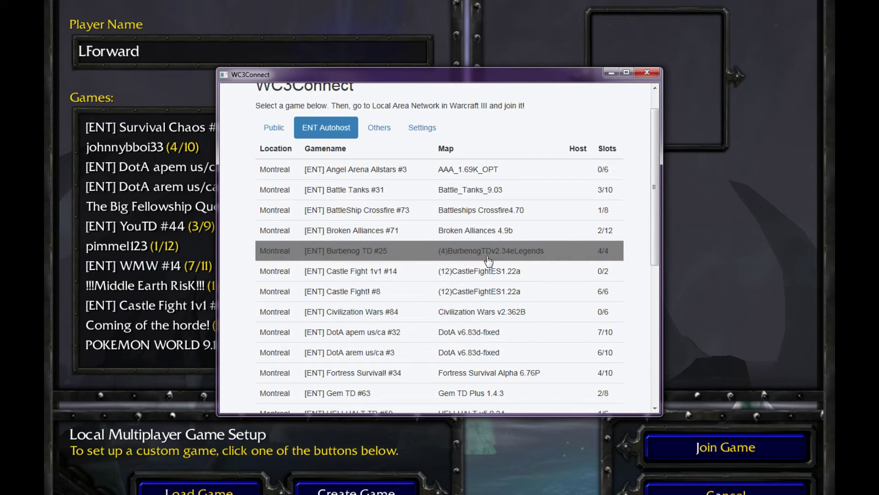
click(366, 176)
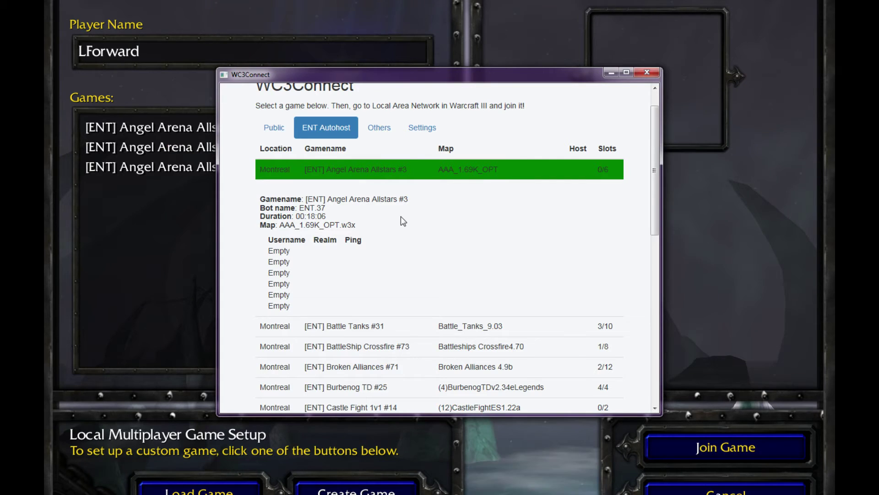
click(612, 73)
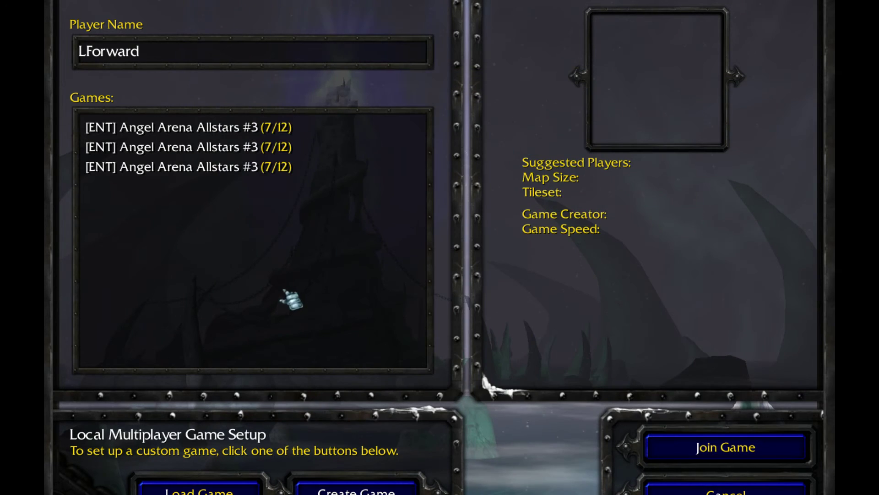
- Join the Angel Arena Allstars #3 game from the LAN list, then leave its lobby
click(282, 131)
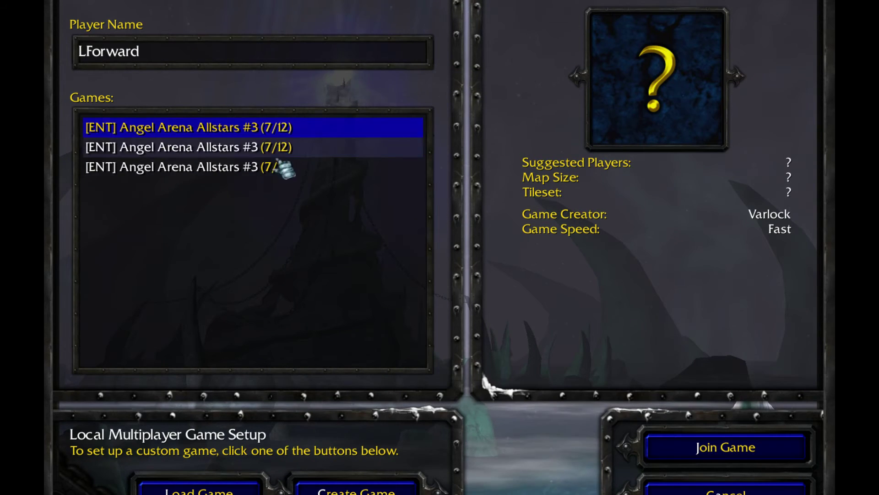
click(760, 448)
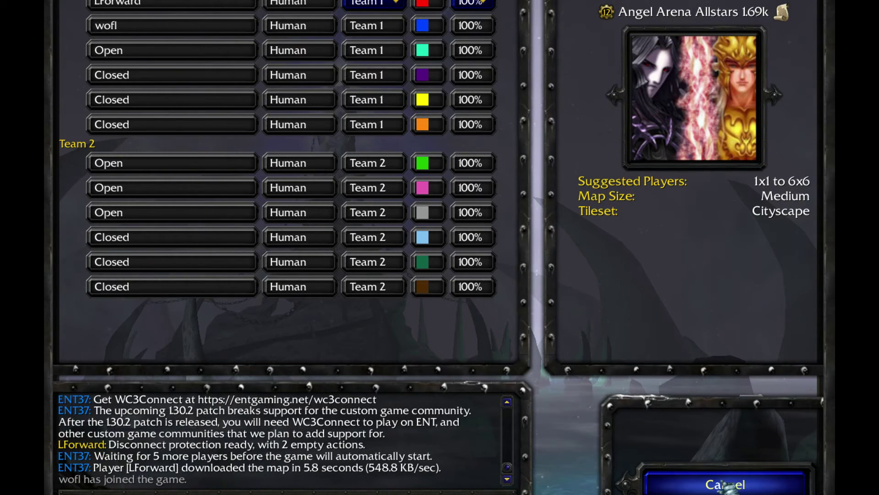
click(728, 486)
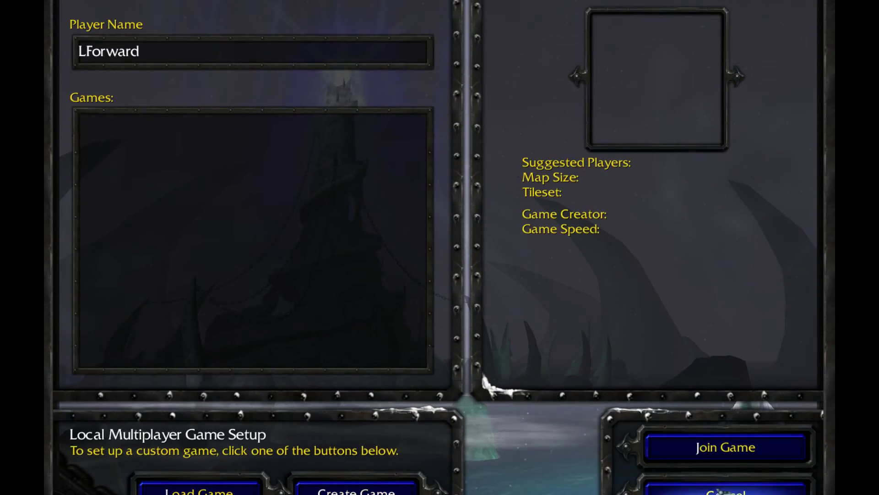
- Return Warcraft III to its main menu, then open EntLink account validation with WC3Connect as realm
click(727, 489)
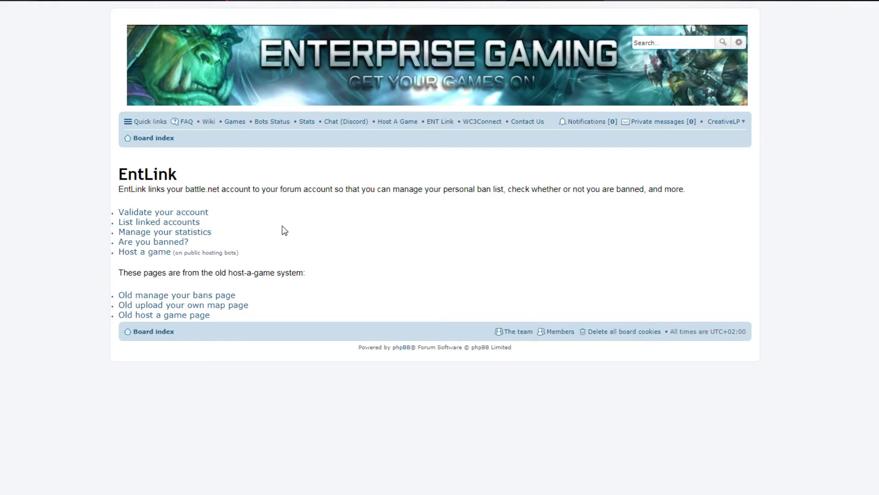
click(167, 218)
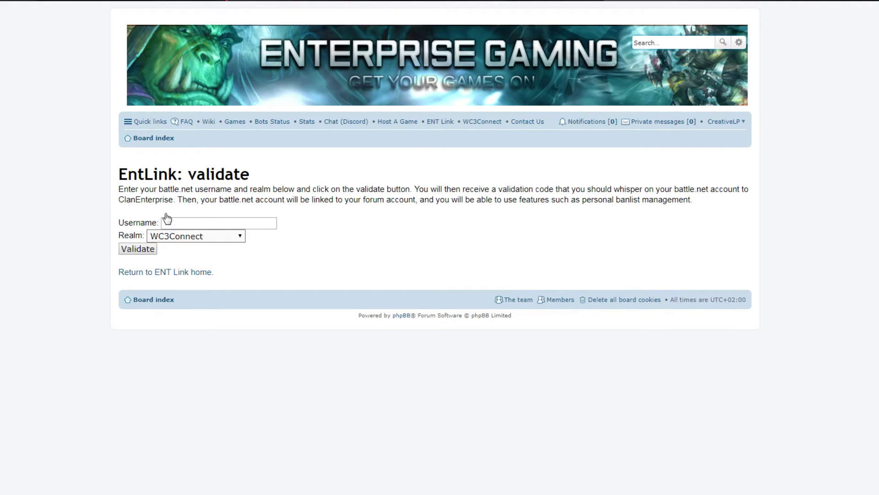
click(205, 226)
click(205, 238)
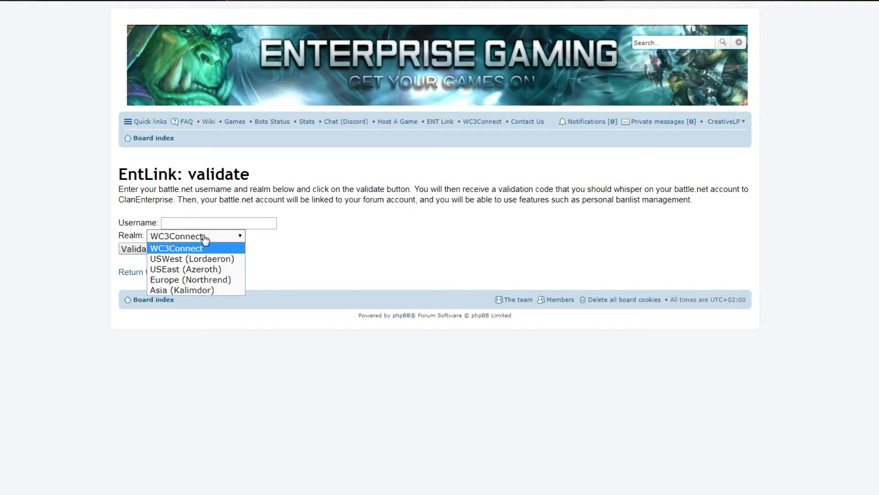
click(186, 237)
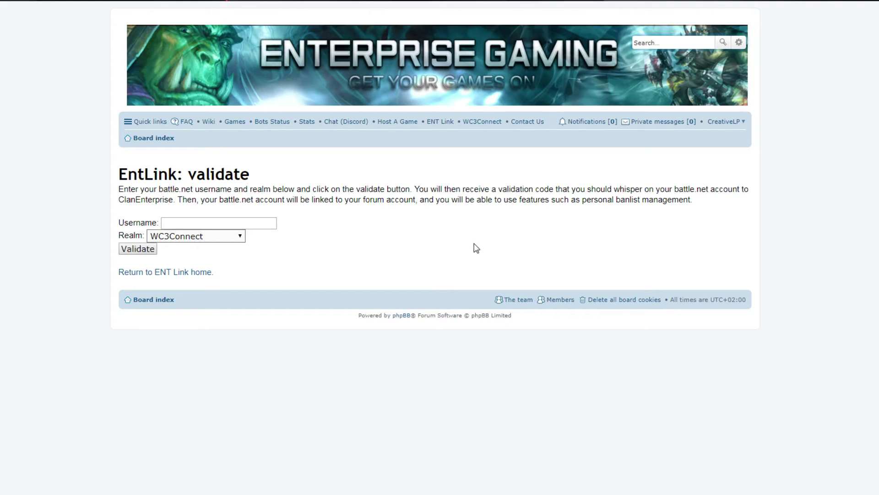
- Go from the EntLink home page to the stats manager page
click(440, 123)
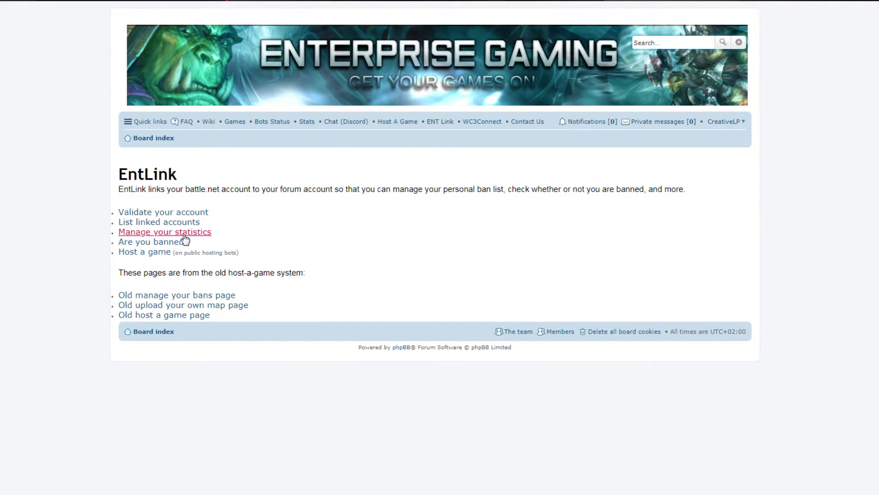
click(185, 235)
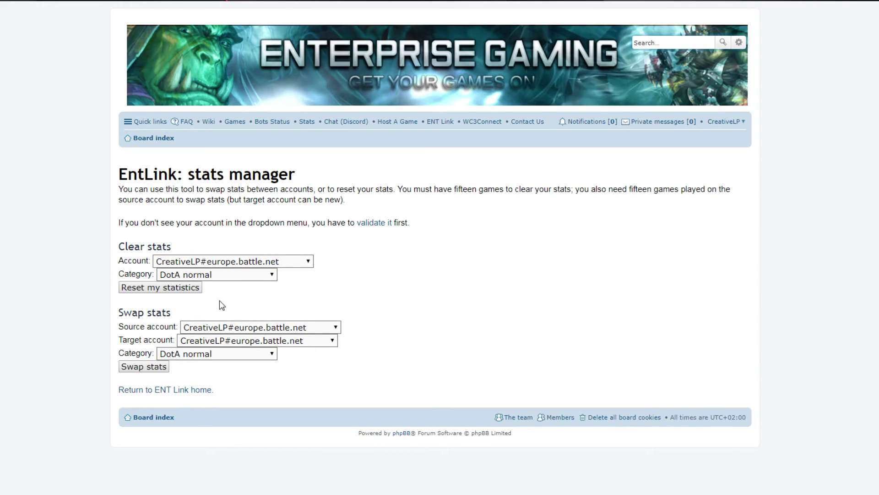
scroll(218, 304, down, 1)
- Set a stats swap from the Europe battle.net account to entconnect for Legion TD Mega
click(228, 321)
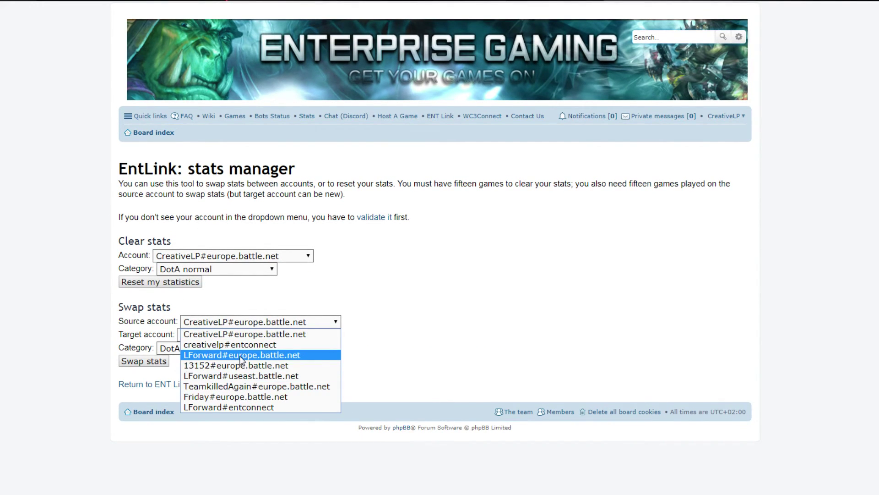
click(232, 355)
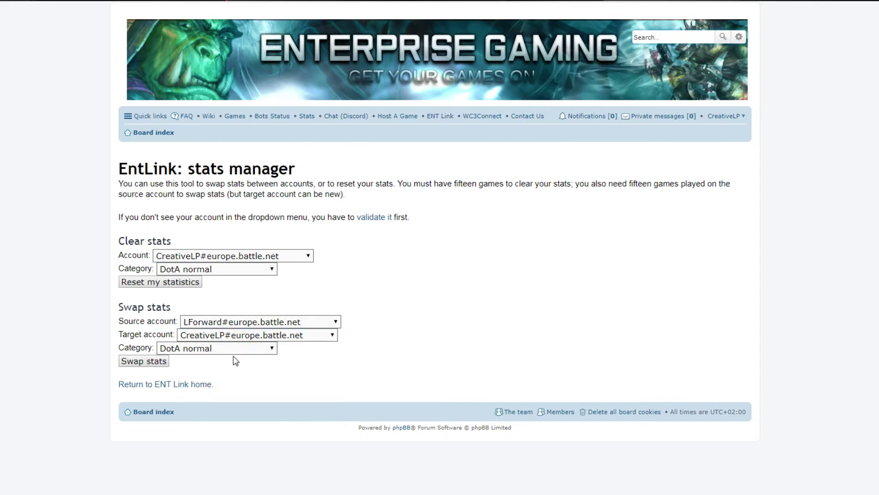
click(211, 339)
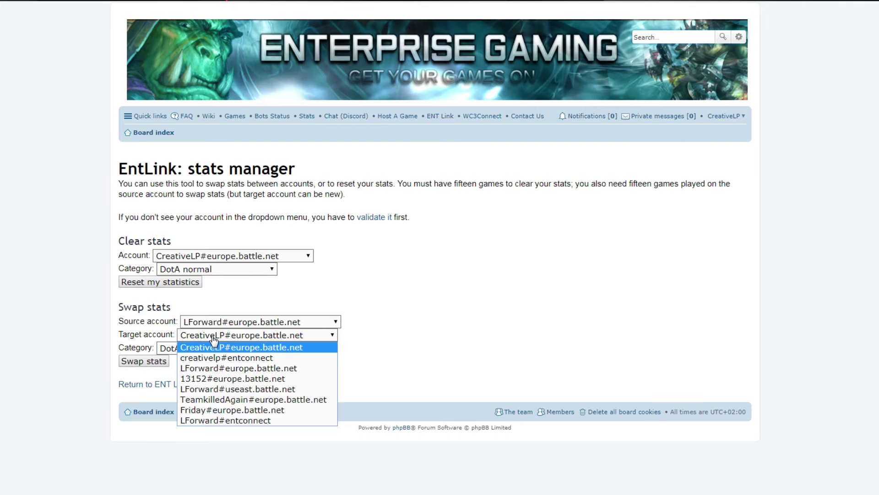
click(208, 419)
click(220, 348)
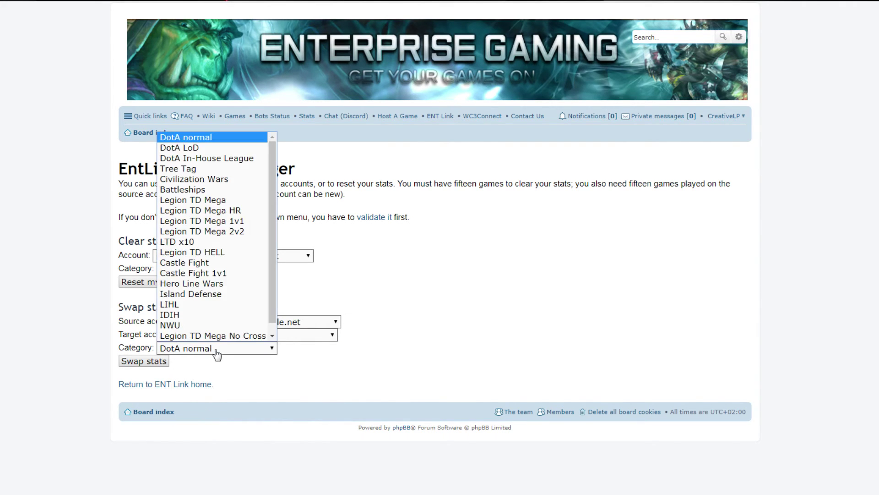
click(213, 205)
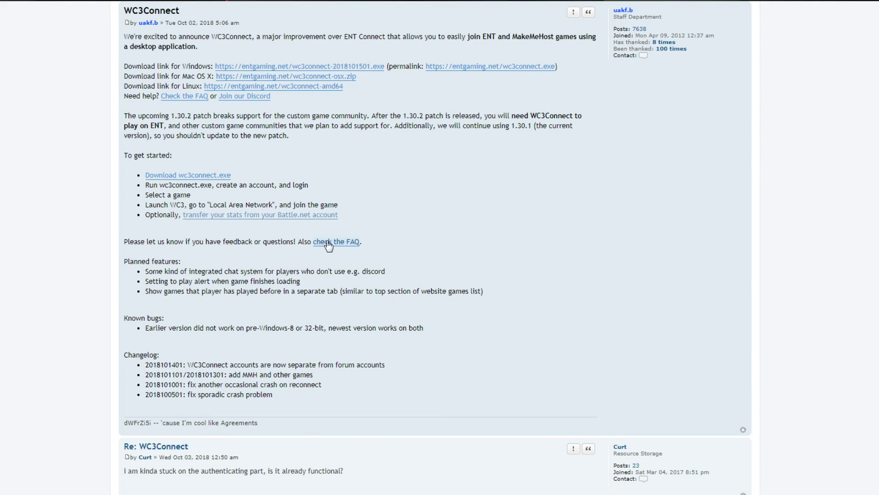
- Scroll to the WC3Connect topic's 'To get started' list and highlight its five steps
scroll(325, 248, up, 1)
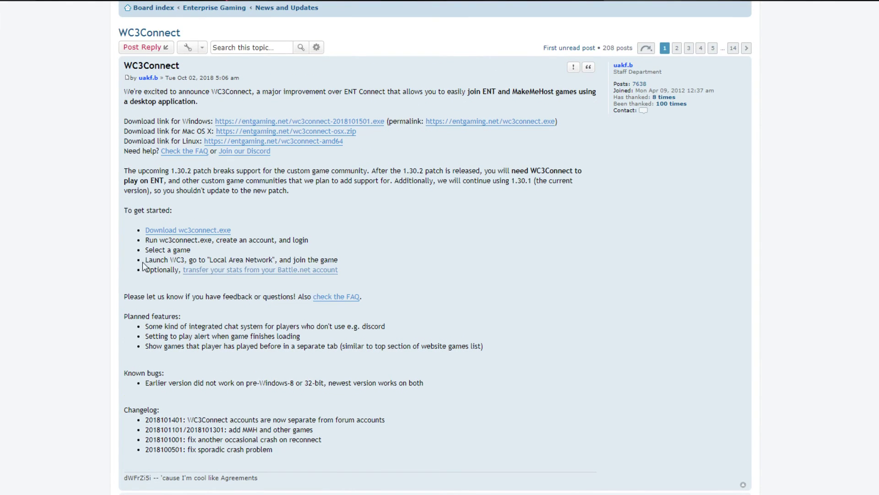
drag(140, 226, 290, 279)
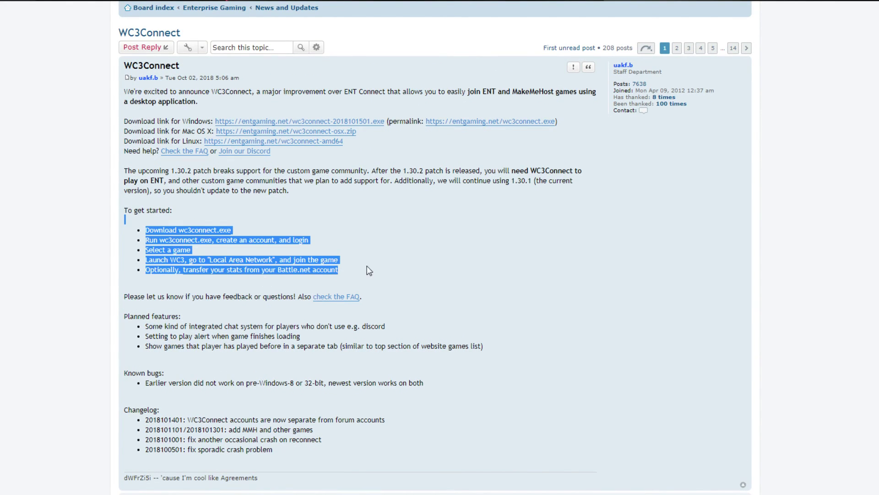
click(357, 276)
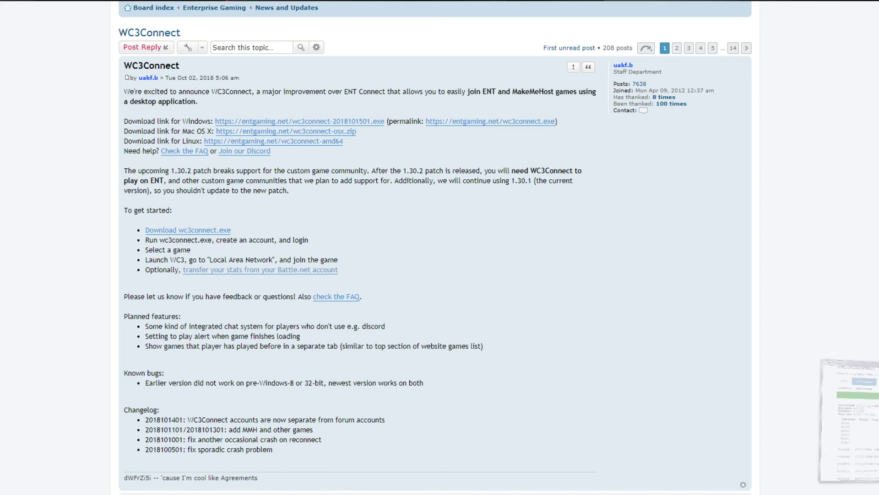
- Bring WC3Connect to the front and scroll its ENT Autohost list showing Angel Arena Allstars #3
click(842, 424)
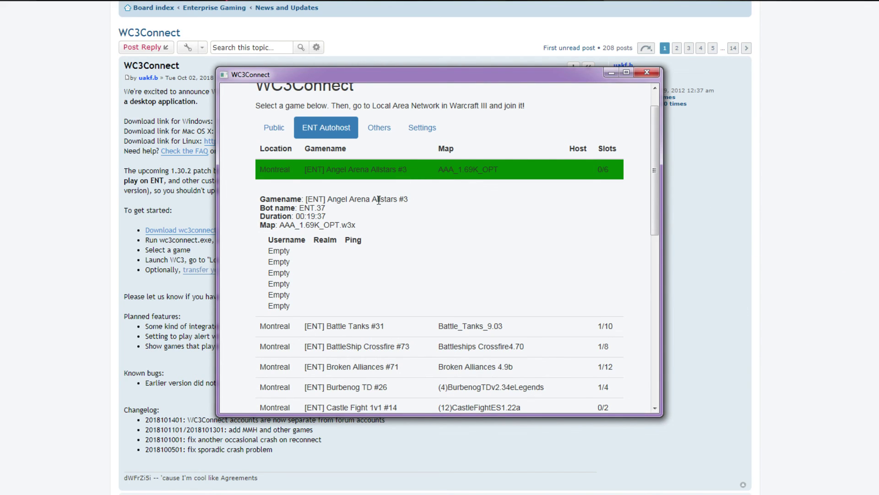
scroll(418, 241, down, 3)
scroll(418, 242, down, 6)
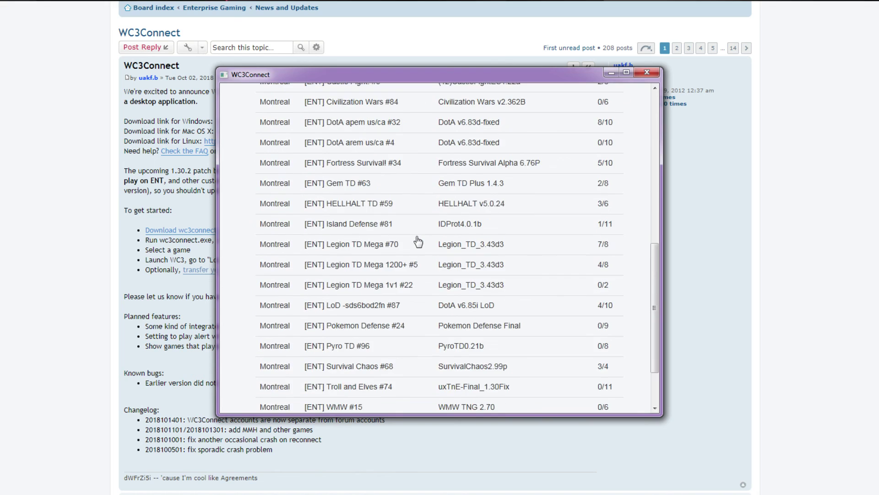
scroll(424, 249, up, 10)
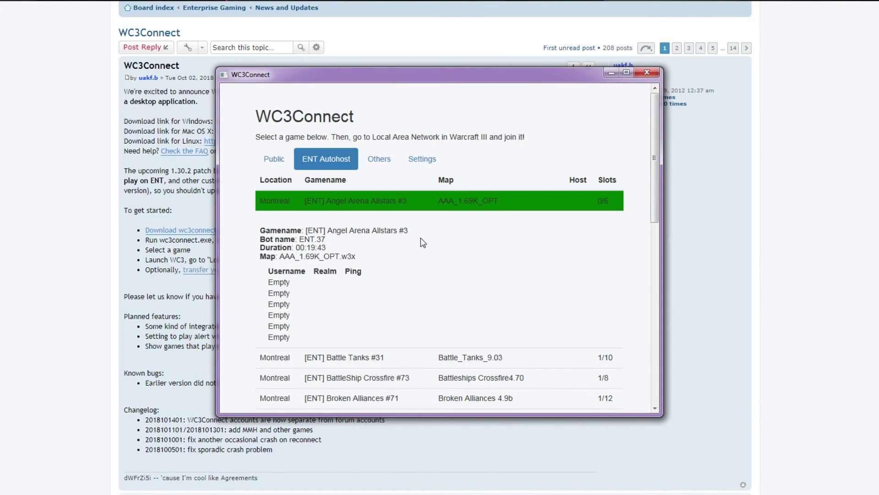